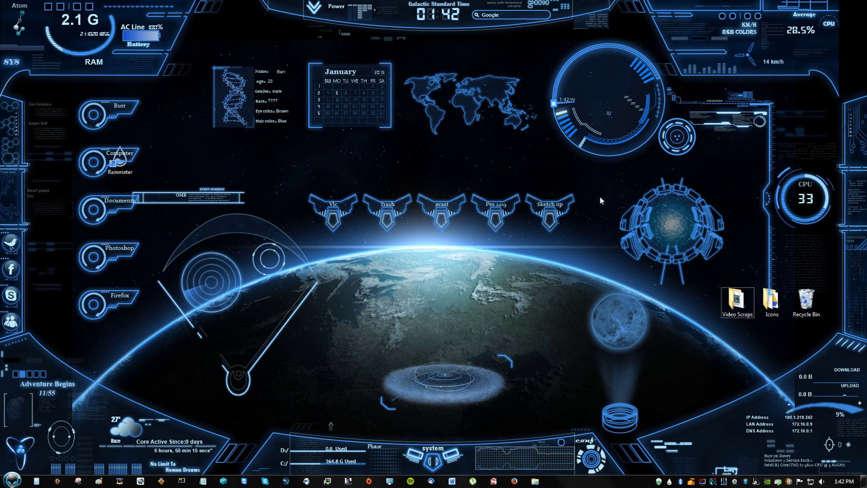
Step: Open the avast launcher's settings file and rename Name3 from avast to Security
right_click(676, 221)
left_click(384, 190)
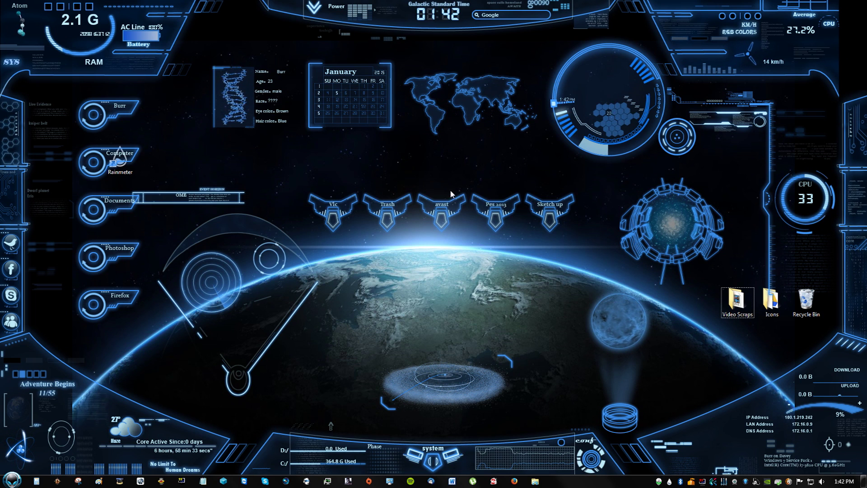
right_click(443, 213)
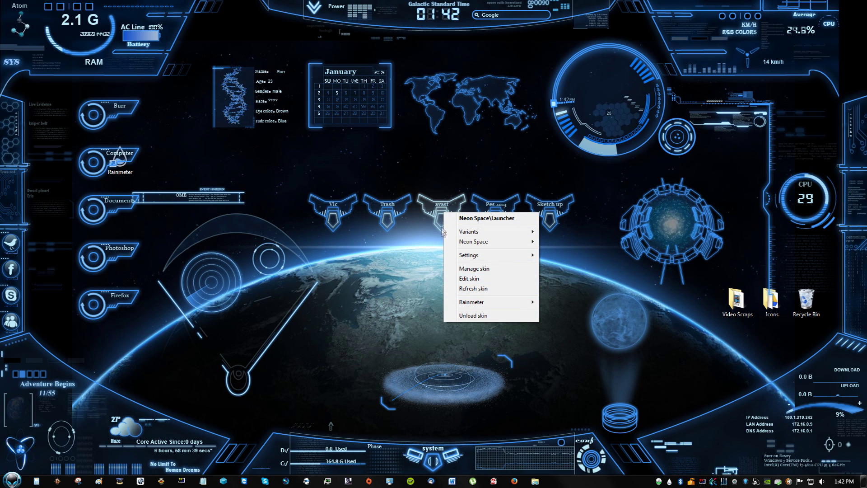
left_click(468, 279)
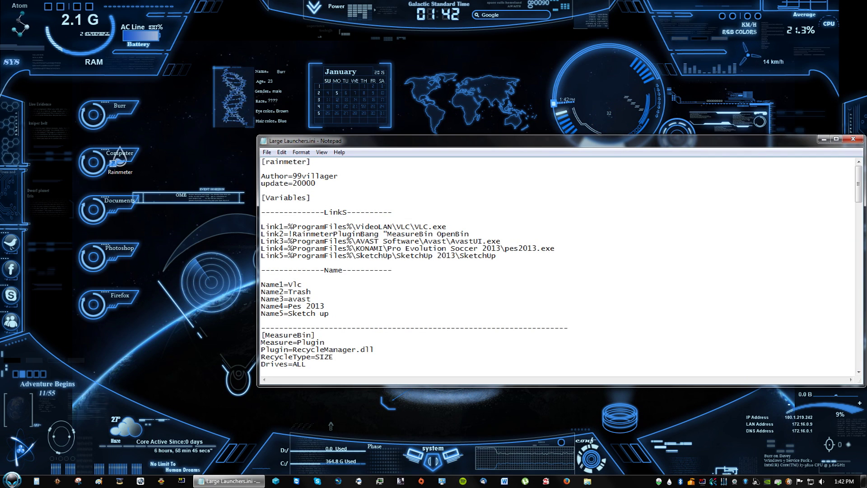
left_click_drag(301, 299, 288, 299)
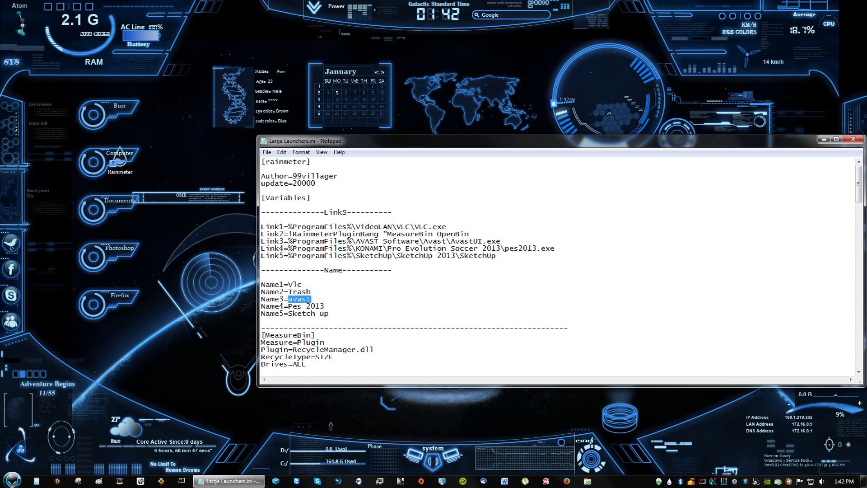
type("Security")
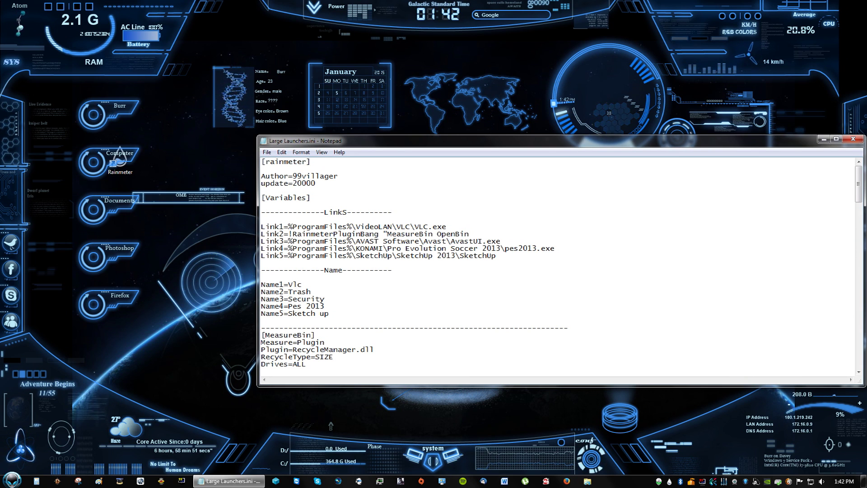
Step: Close Large Launchers.ini and bring up Rainmeter's tray menu
left_click_drag(760, 144, 706, 145)
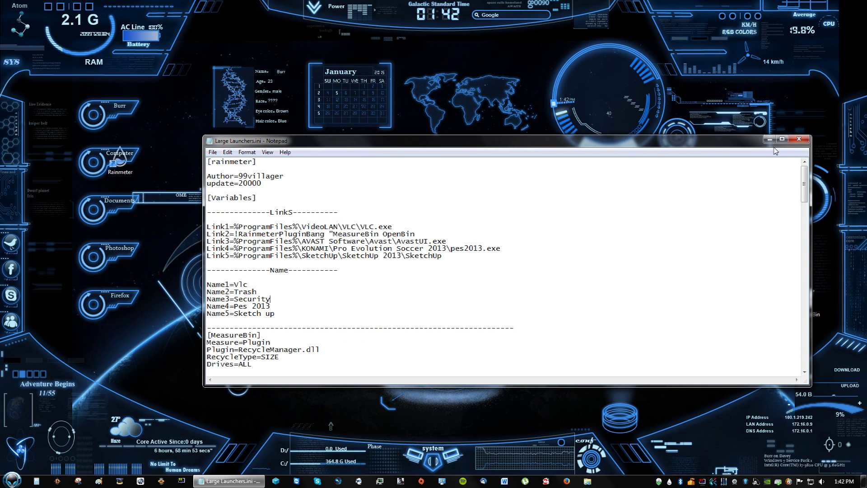
left_click(797, 139)
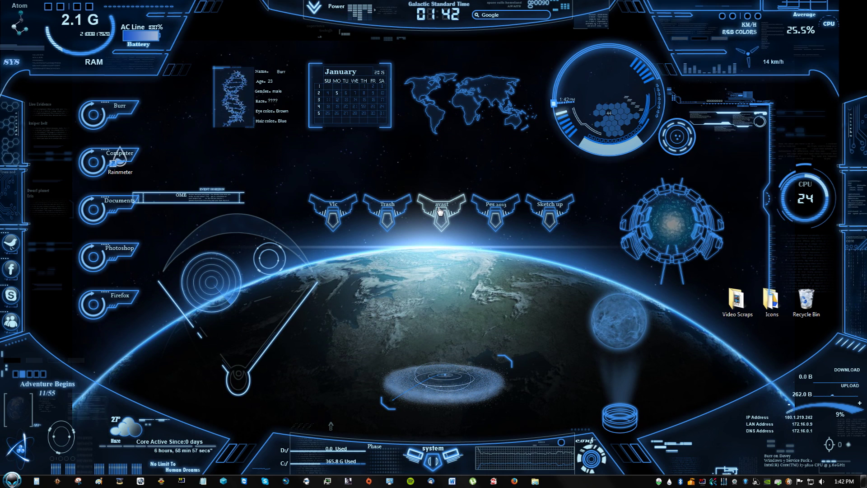
right_click(671, 482)
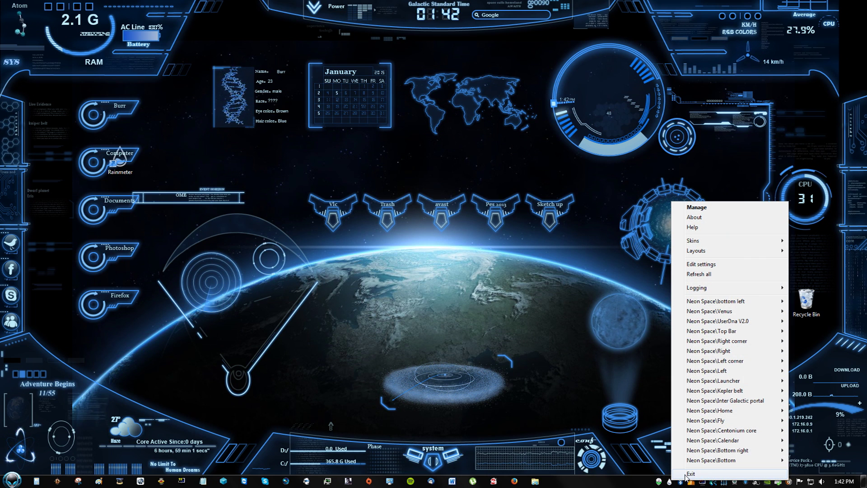
Step: Exit Rainmeter, place its shortcut beside Video Scraps, and relaunch it so the launcher shows Security
left_click(686, 474)
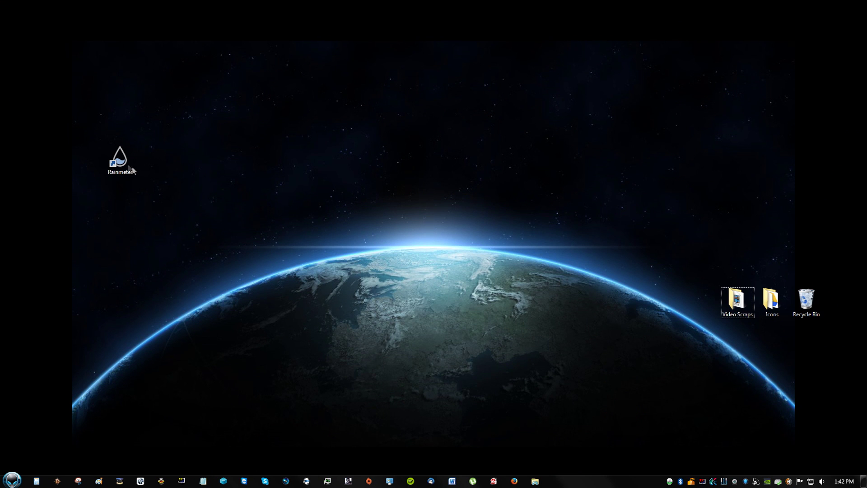
left_click_drag(131, 169, 705, 309)
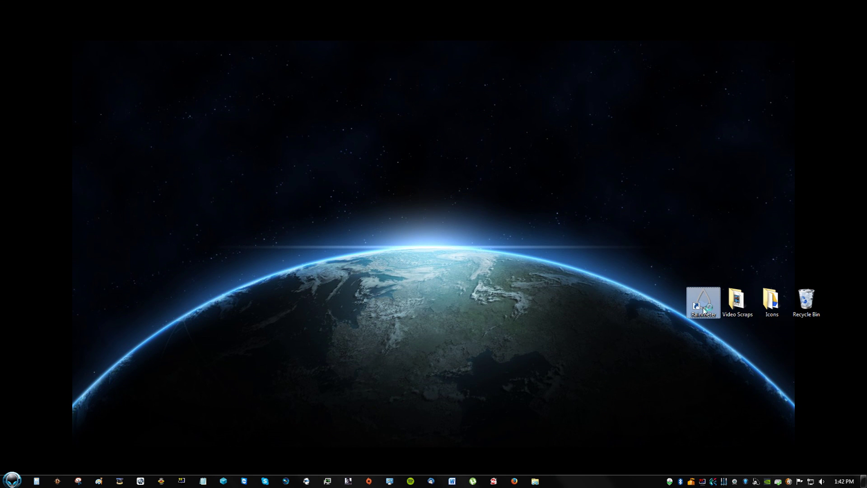
double_click(703, 311)
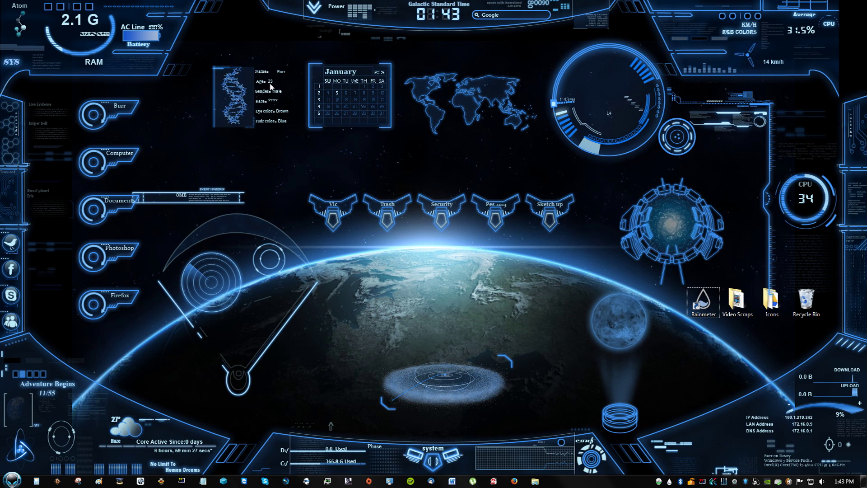
right_click(231, 95)
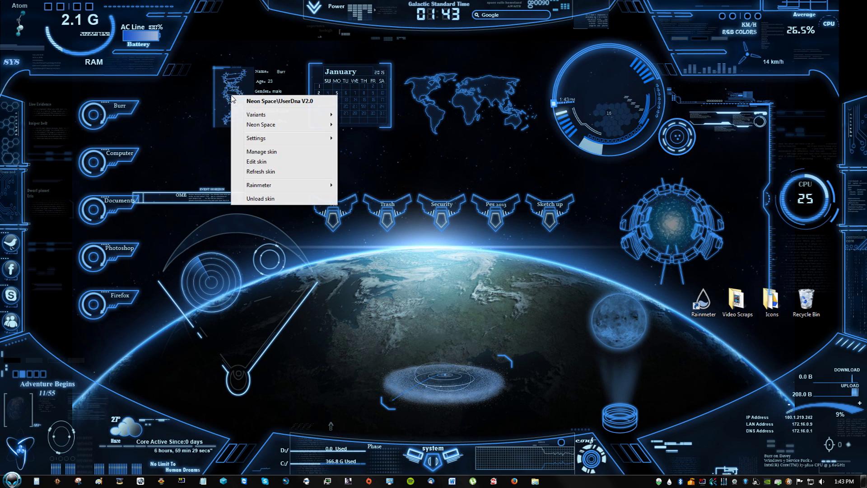
Step: In Dna.ini, change Answer6 from Blue to Brown, then save and close the file
left_click(276, 163)
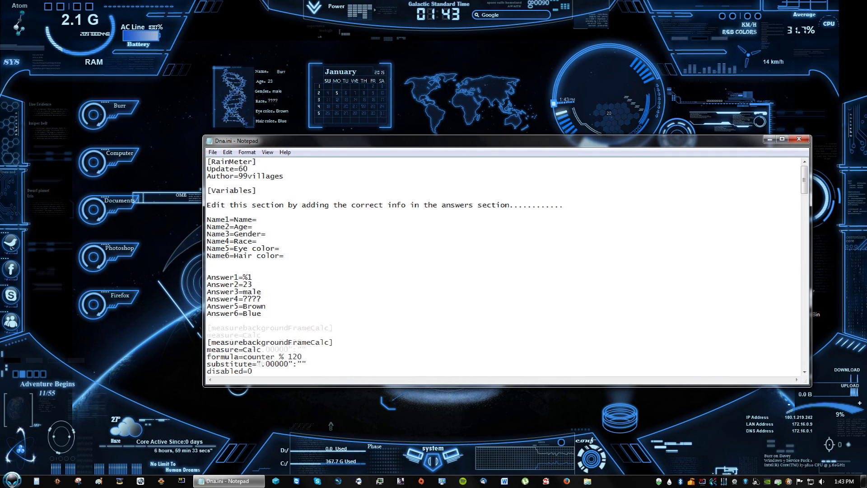
scroll(503, 266, "down", 3)
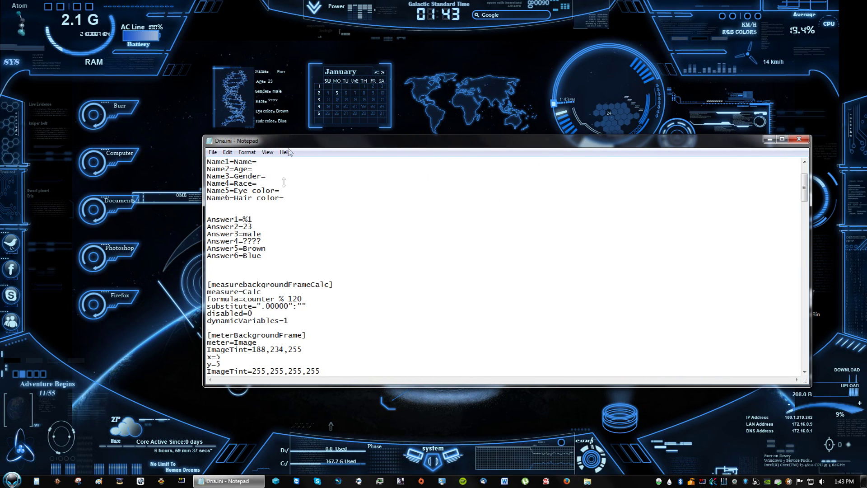
double_click(252, 256)
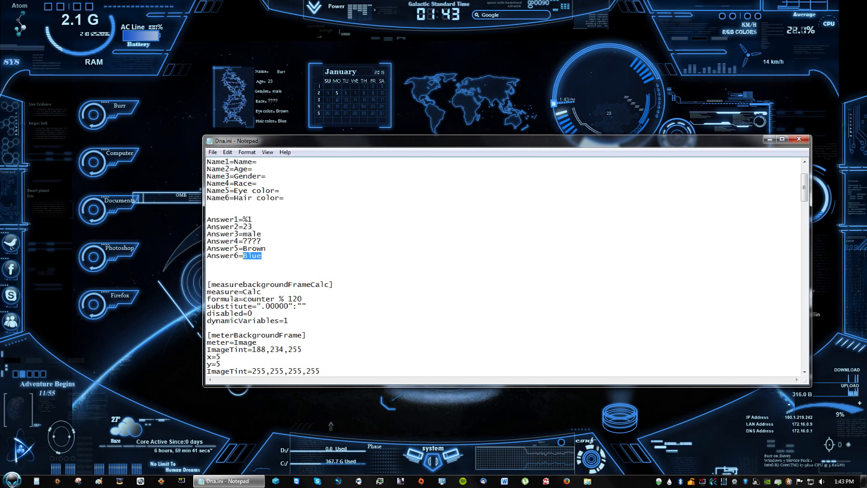
type("No Hair")
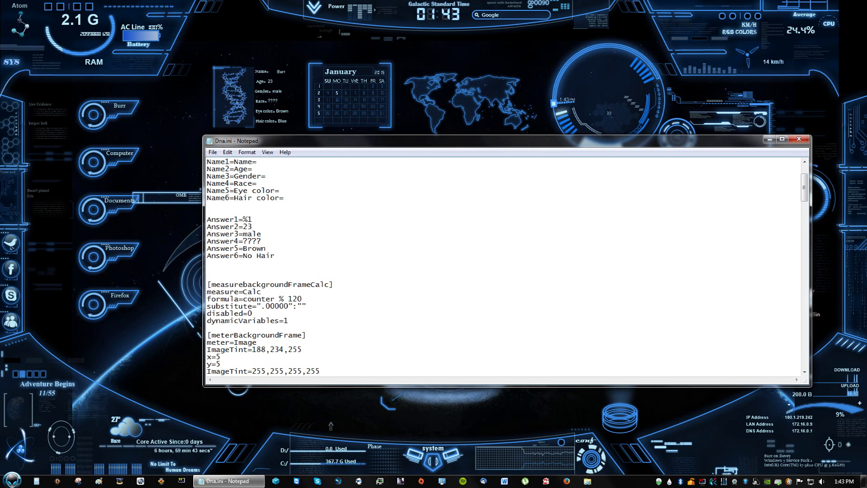
key("shift+Left")
key("shift+Left")
key("shift+Left")
key("shift+Left")
key("shift+Left")
key("shift+Left")
key("shift+Left")
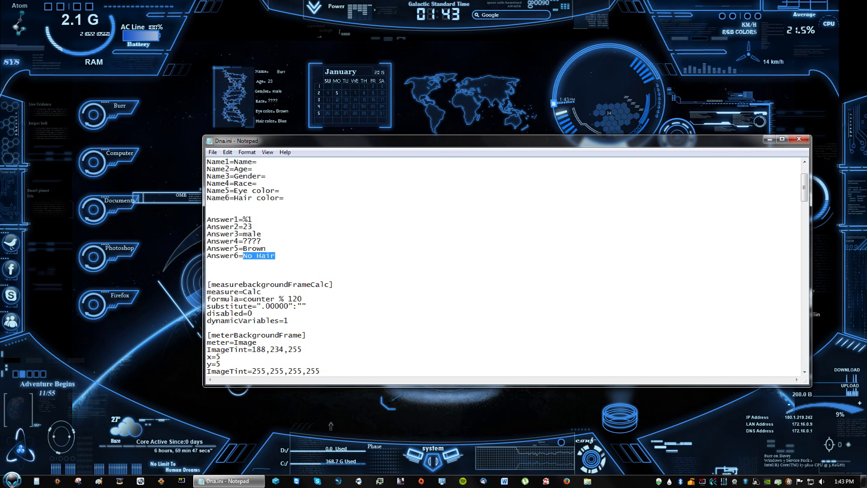
type("Brown")
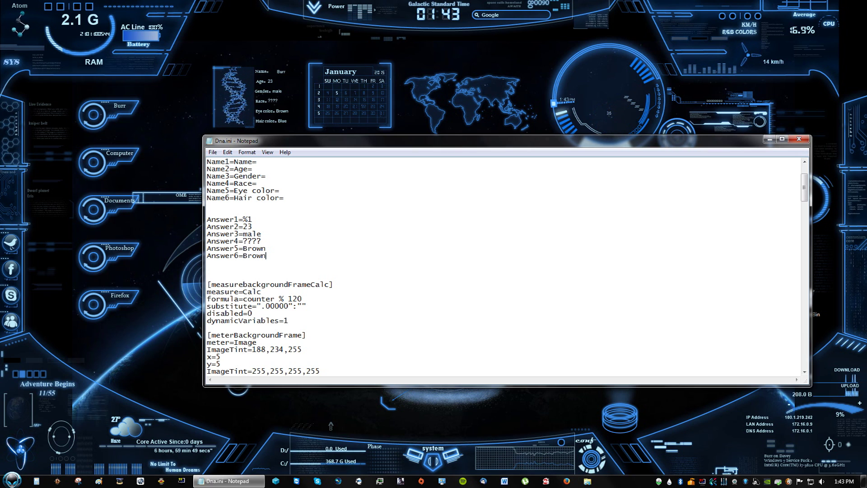
key("ctrl+s")
key("alt+F4")
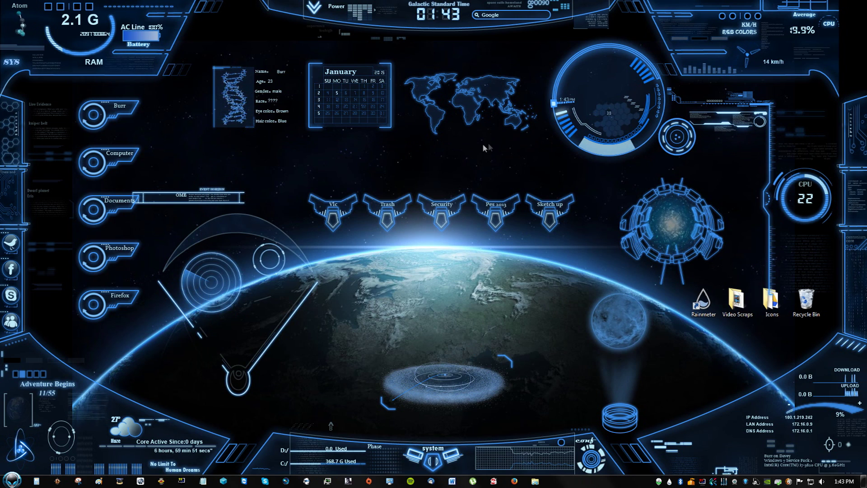
Step: Exit and relaunch Rainmeter from the tray so the DNA panel shows Brown hair
right_click(691, 482)
left_click(697, 297)
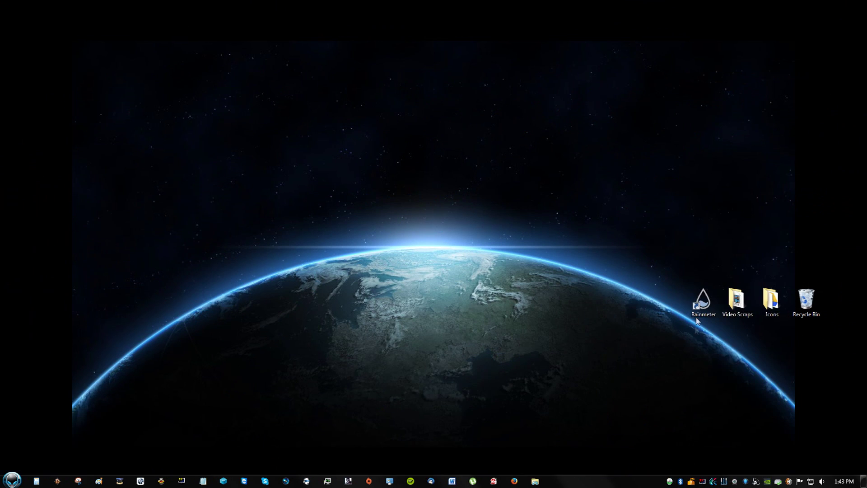
double_click(698, 315)
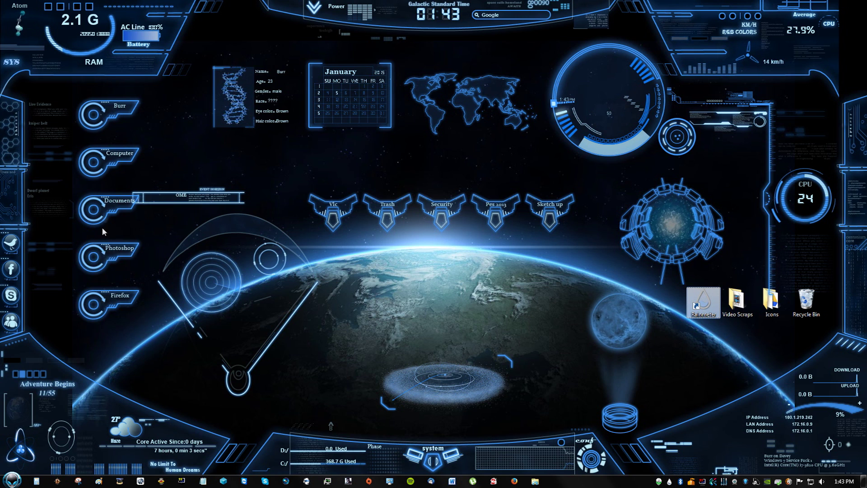
Step: Open the left bar skin's Large left Bar.ini and scroll through its launcher entries
right_click(122, 161)
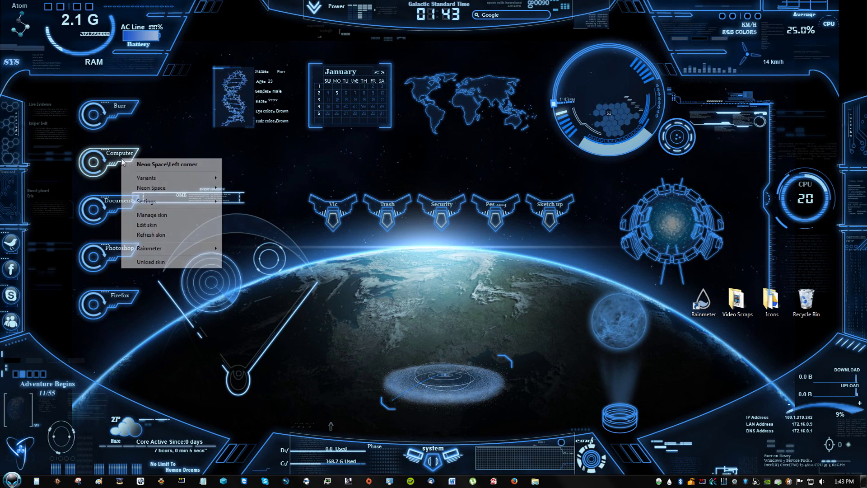
left_click(164, 224)
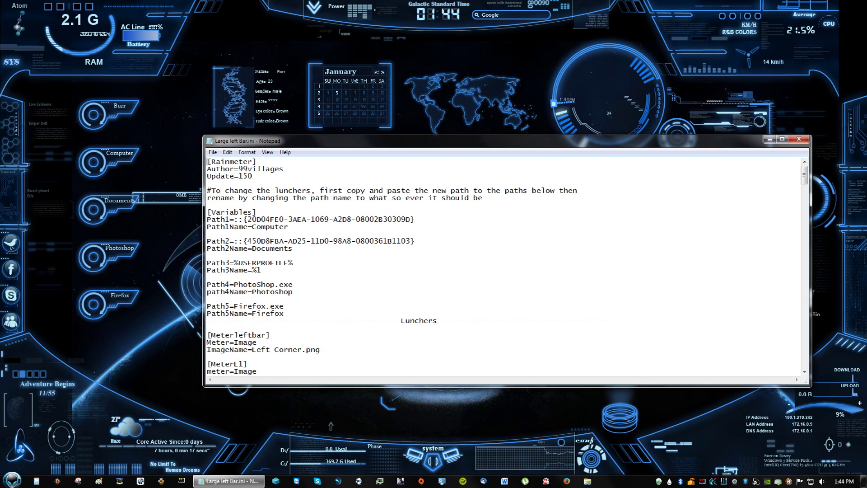
scroll(503, 266, "down", 5)
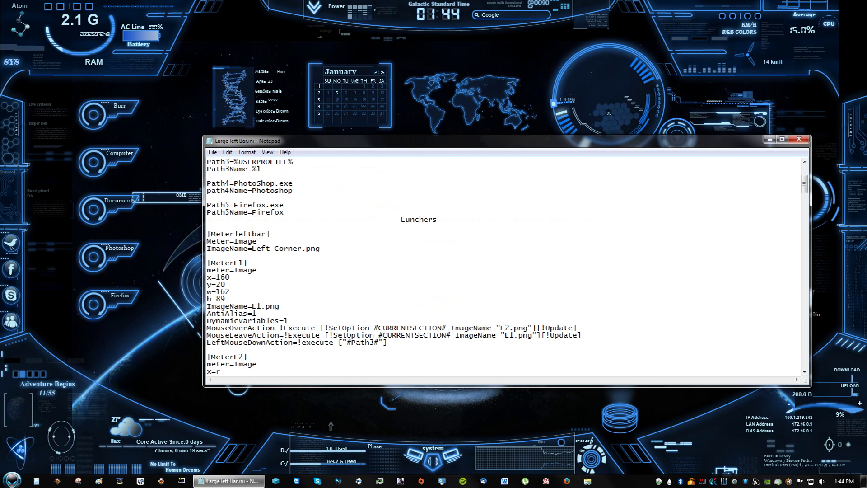
scroll(503, 266, "up", 5)
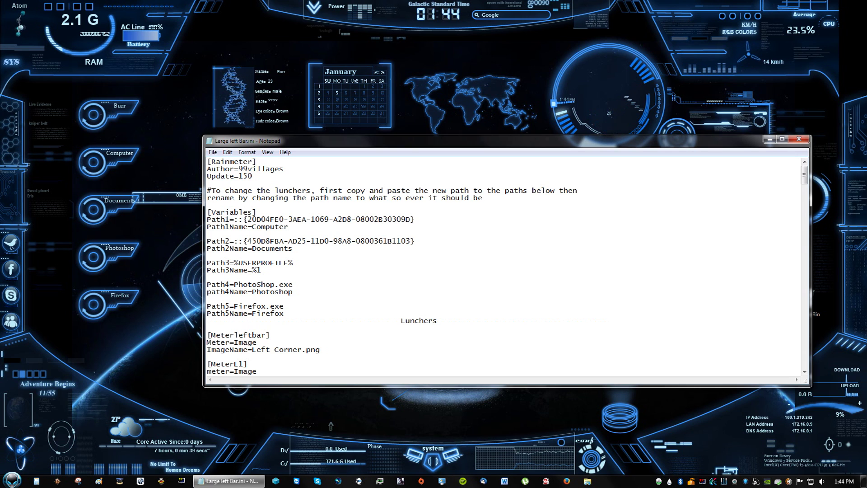
scroll(501, 267, "down", 3)
scroll(502, 266, "up", 1)
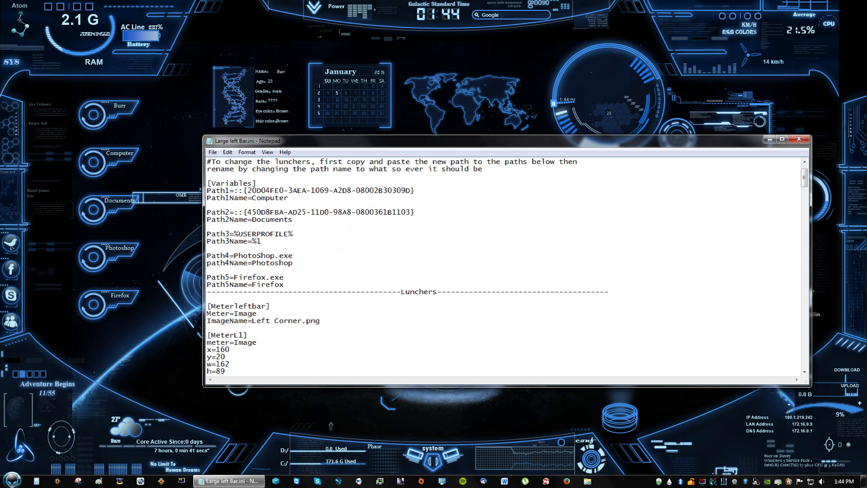
Step: Step through the MeterL launcher sections, return to Path5=Firefox.exe, then open the Start menu
left_click_drag(270, 284, 252, 284)
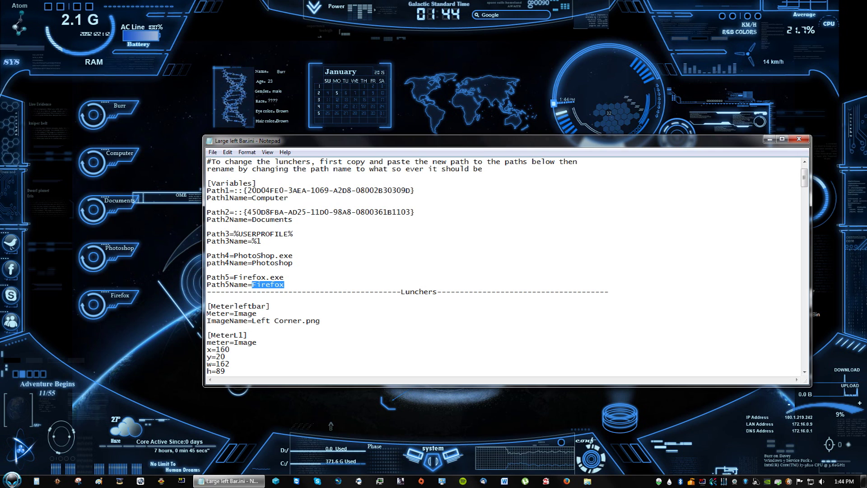
key("Down")
key("Down")
key("Down")
key("Down")
key("Down")
key("Down")
key("Down")
key("Down")
key("Down")
key("Down")
key("Down")
key("Down")
key("Down")
key("Down")
key("Down")
key("Down")
key("Down")
key("Down")
key("Down")
key("Down")
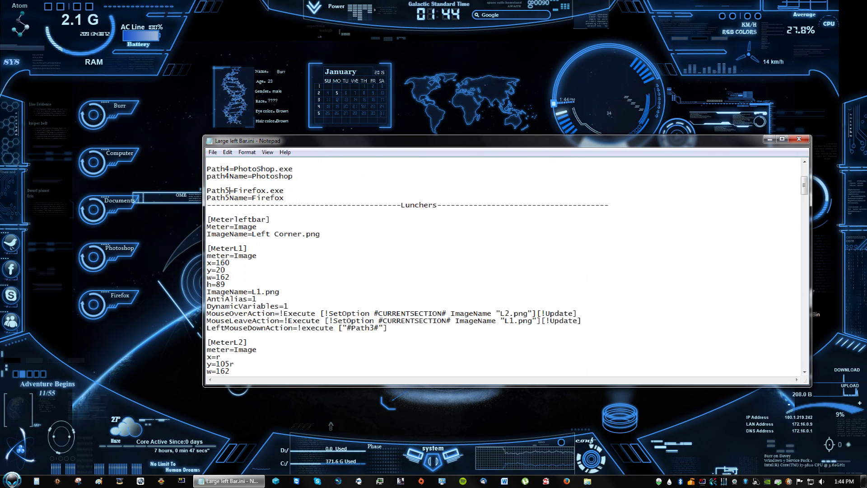
key("Down")
key("Down")
key("Down")
key("Down")
key("Down")
key("Down")
key("Down")
key("Down")
key("Down")
key("Down")
key("Down")
key("Down")
key("Down")
key("Down")
key("Down")
key("Down")
key("Down")
key("Down")
key("Down")
key("Down")
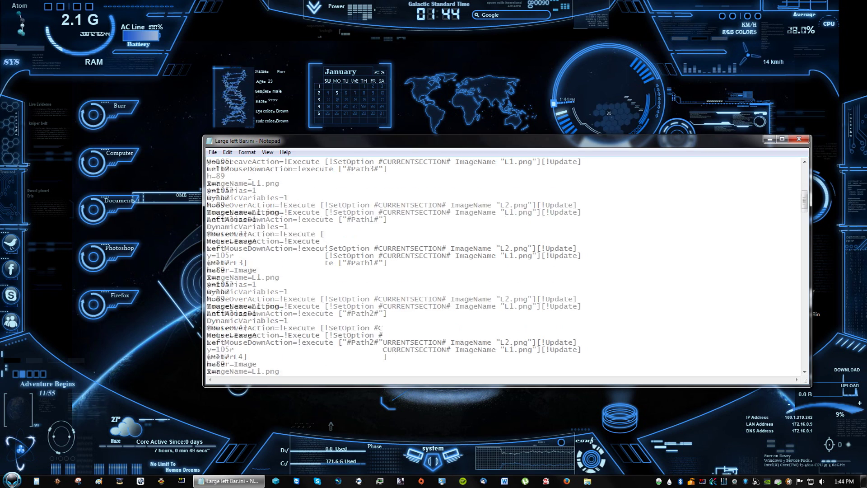
key("Down")
key("Down")
key("Down")
key("Down")
key("Down")
key("Down")
key("Down")
key("Down")
key("Down")
key("Down")
key("Down")
key("Down")
key("Down")
key("Down")
key("Down")
key("Down")
key("Down")
key("Down")
key("Down")
key("Down")
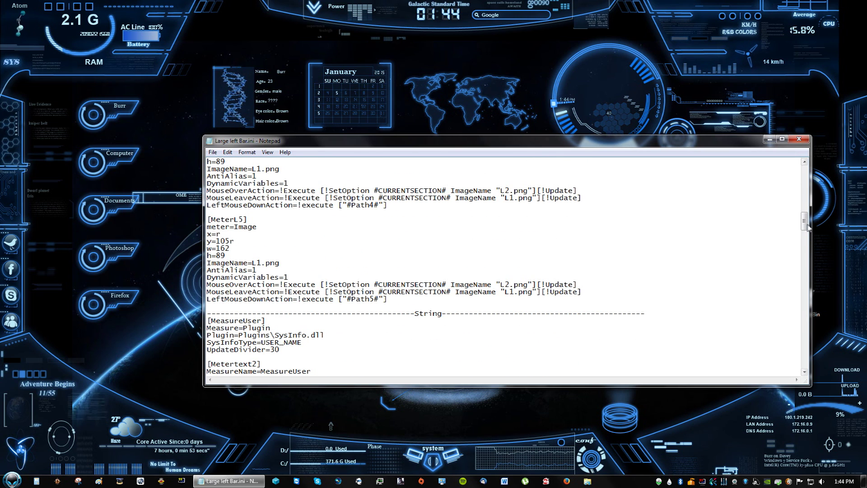
left_click_drag(805, 226, 805, 179)
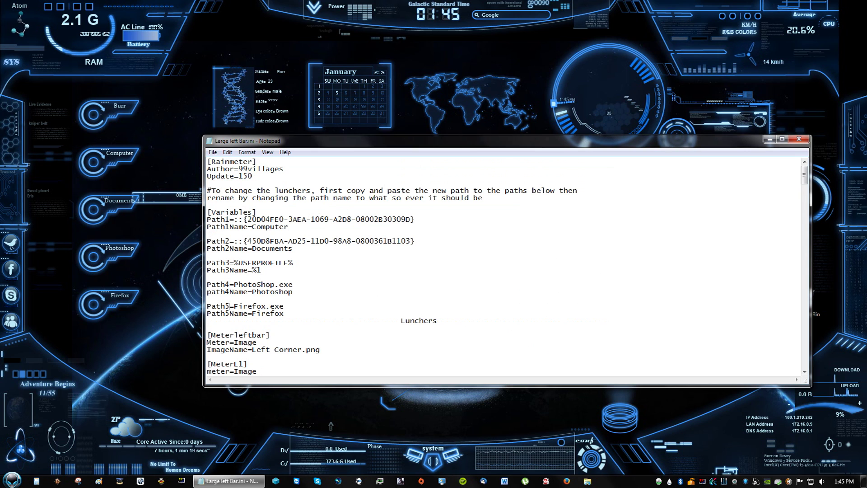
left_click_drag(234, 306, 275, 306)
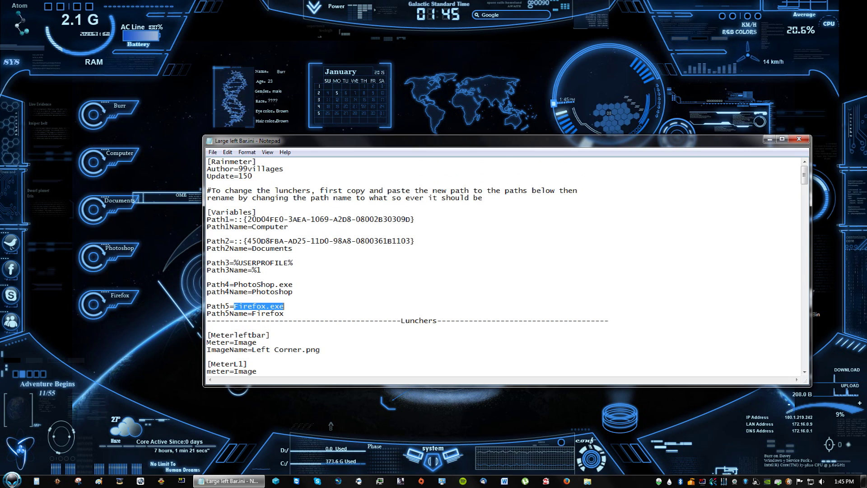
left_click(284, 306)
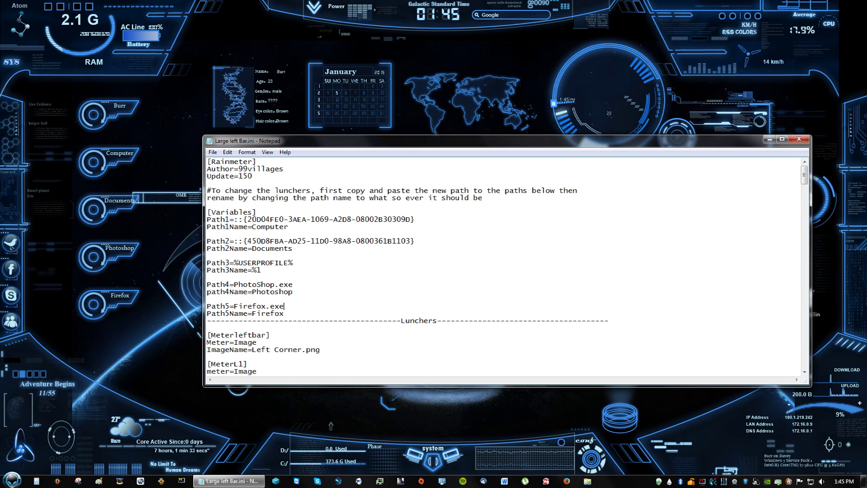
left_click(510, 414)
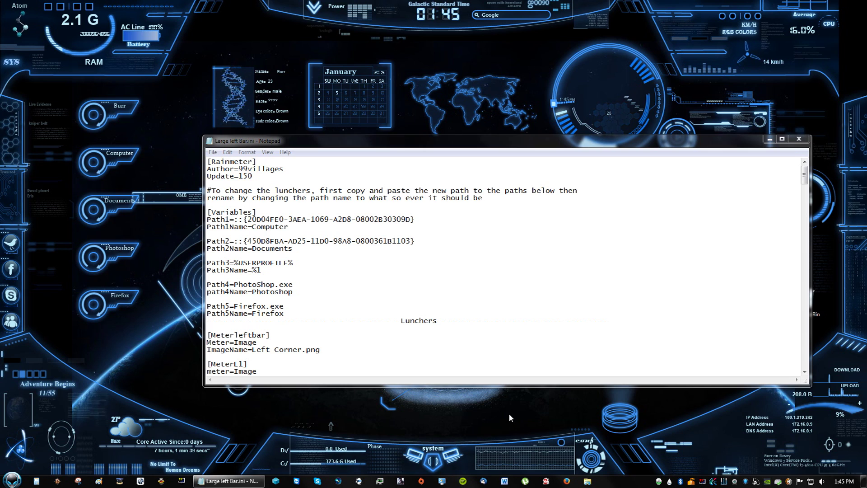
left_click_drag(284, 307, 279, 306)
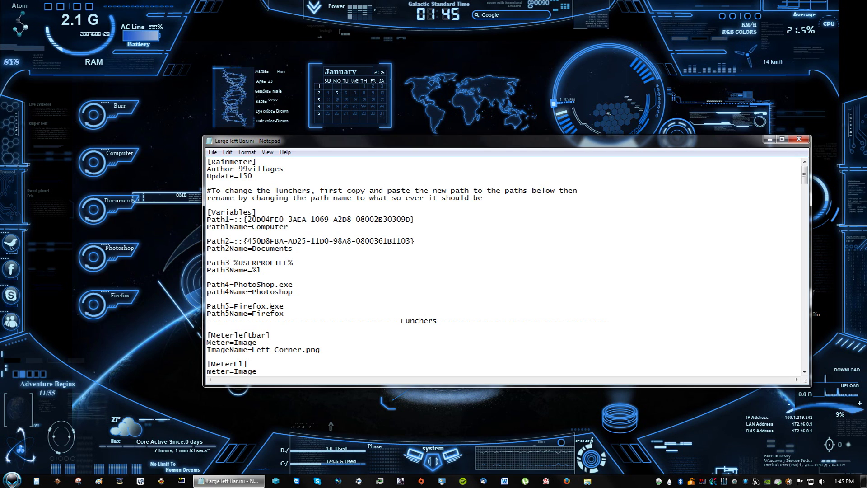
left_click(12, 479)
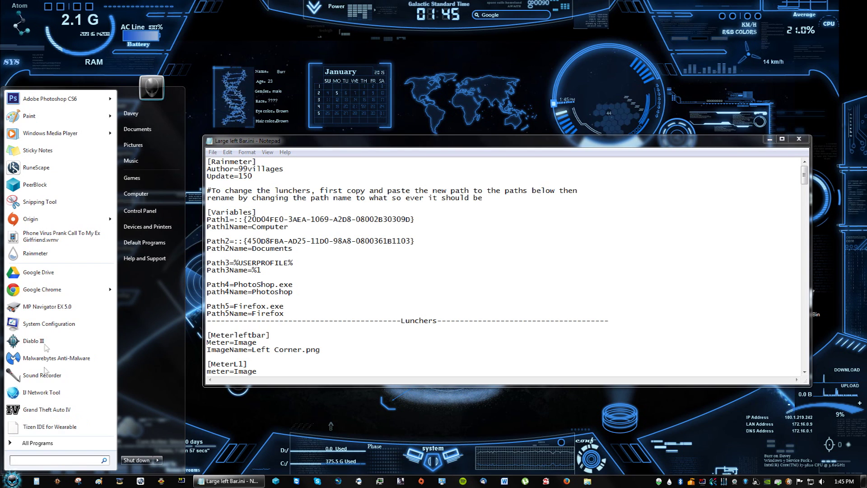
Step: Search 'google chrome', open its file location to find chrome.exe, then close the folder
right_click(45, 289)
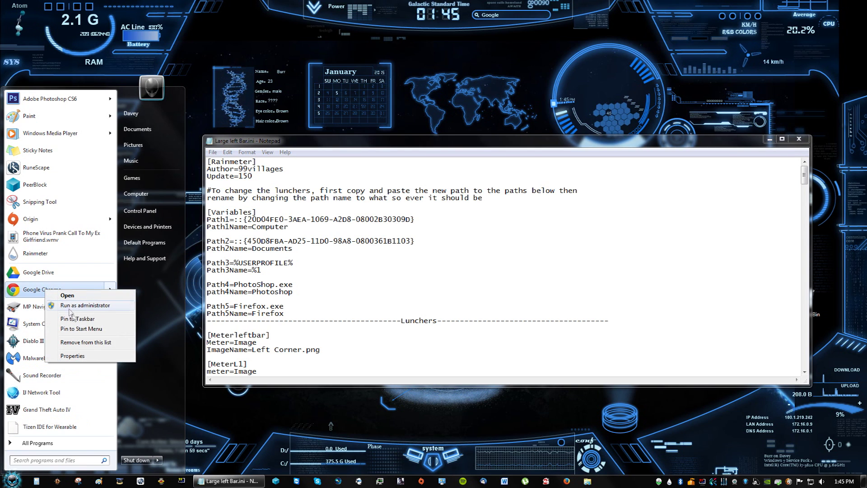
key("Escape")
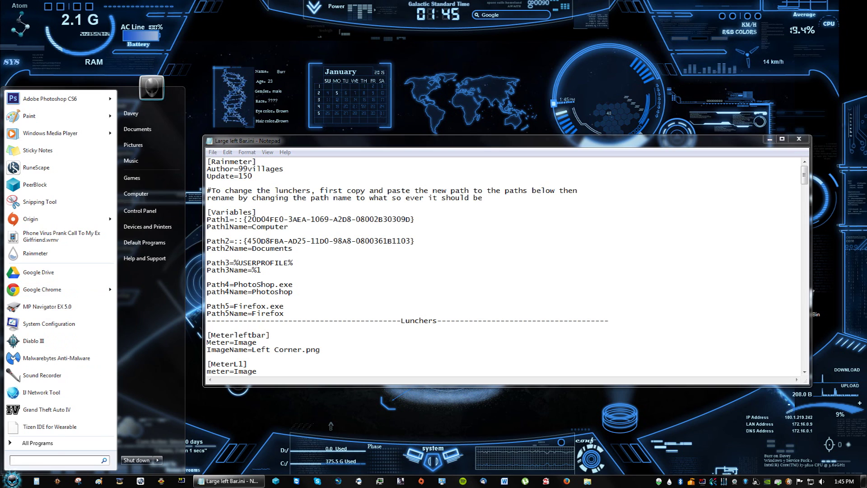
type("google")
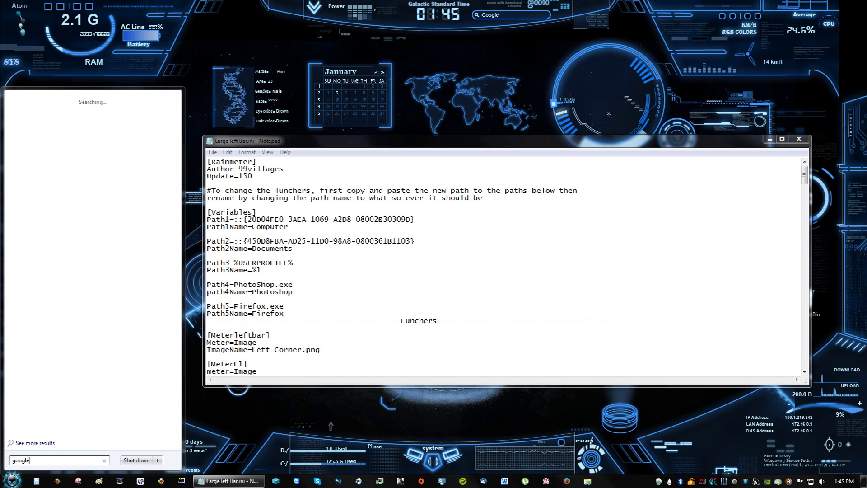
type(" chrome")
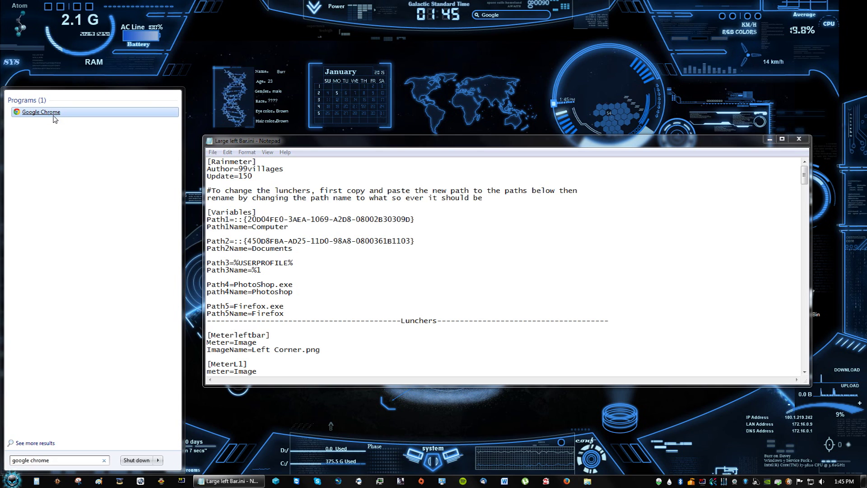
right_click(54, 119)
left_click(113, 142)
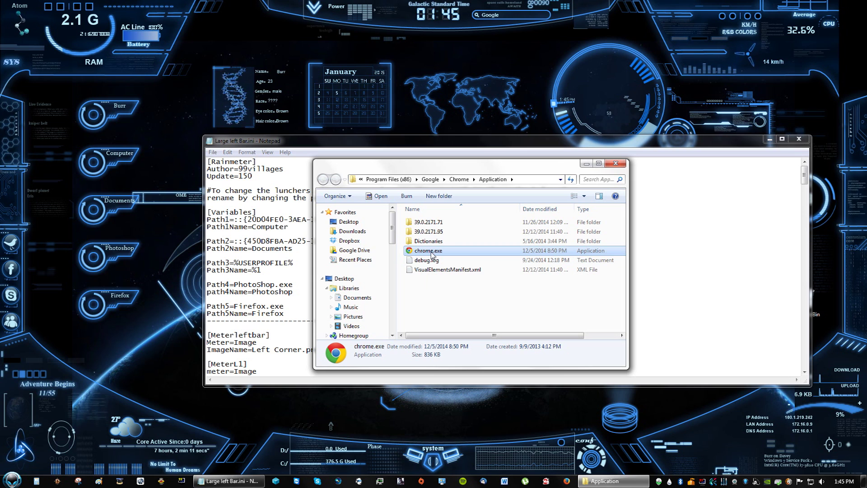
left_click(615, 163)
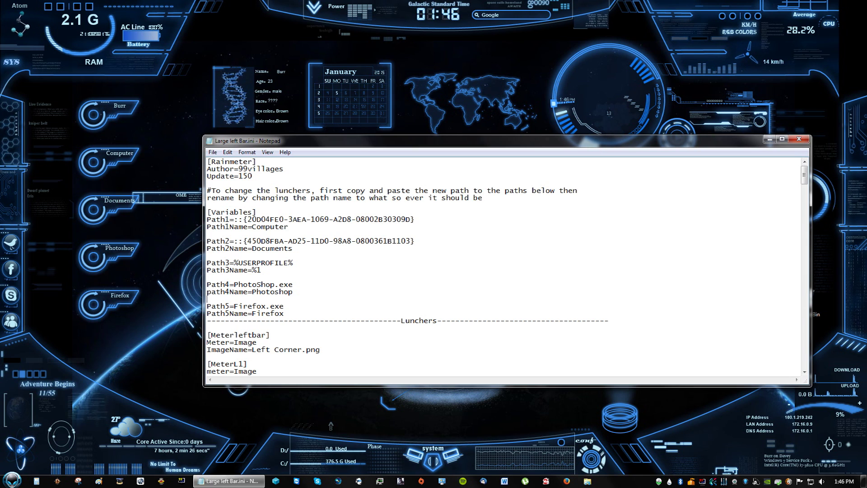
left_click_drag(234, 306, 281, 307)
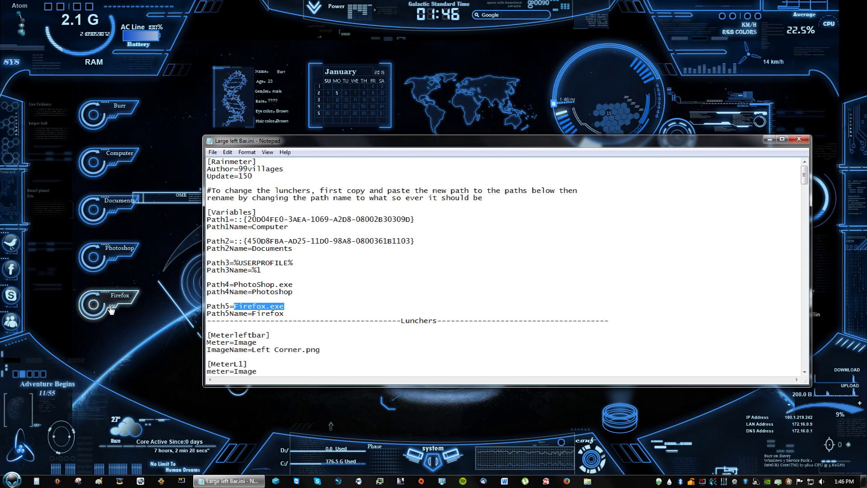
left_click_drag(207, 313, 284, 313)
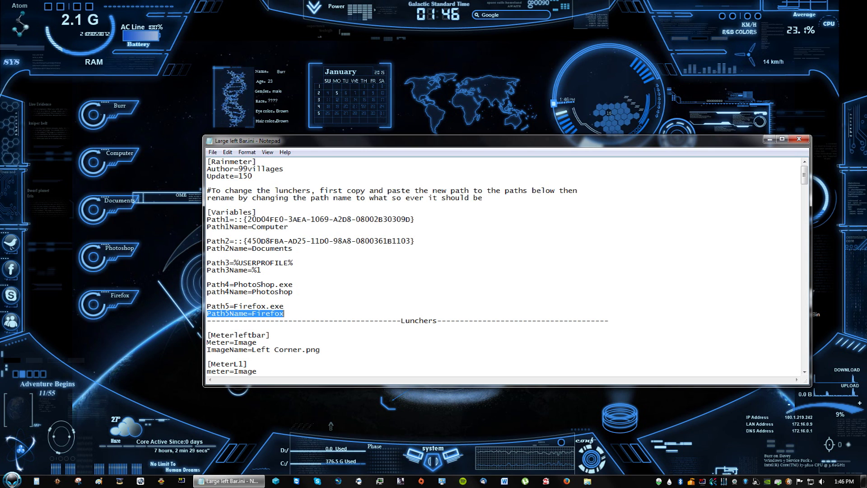
left_click(799, 139)
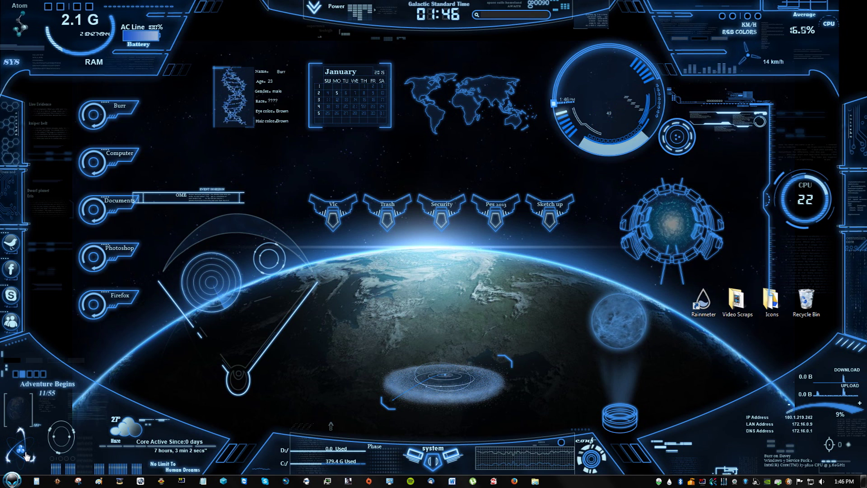
Step: Open Large bottom left.ini and scroll through its weather, menu and Cloud sections
right_click(137, 433)
left_click(169, 385)
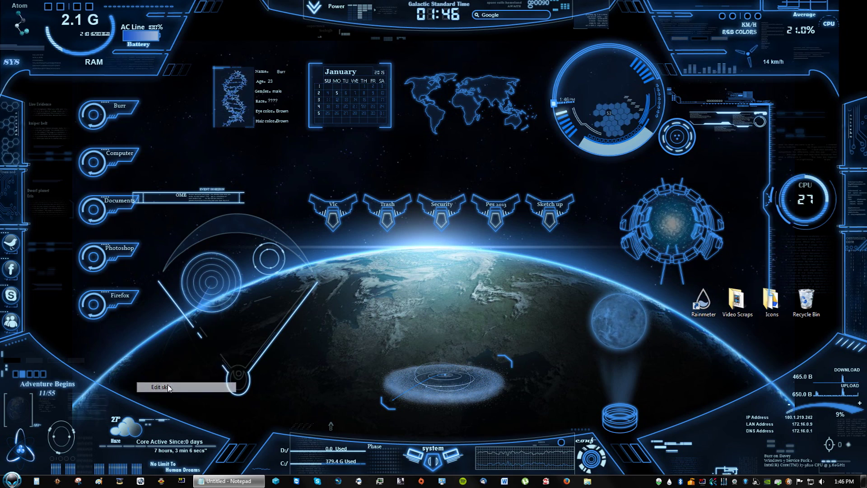
scroll(503, 266, "down", 1)
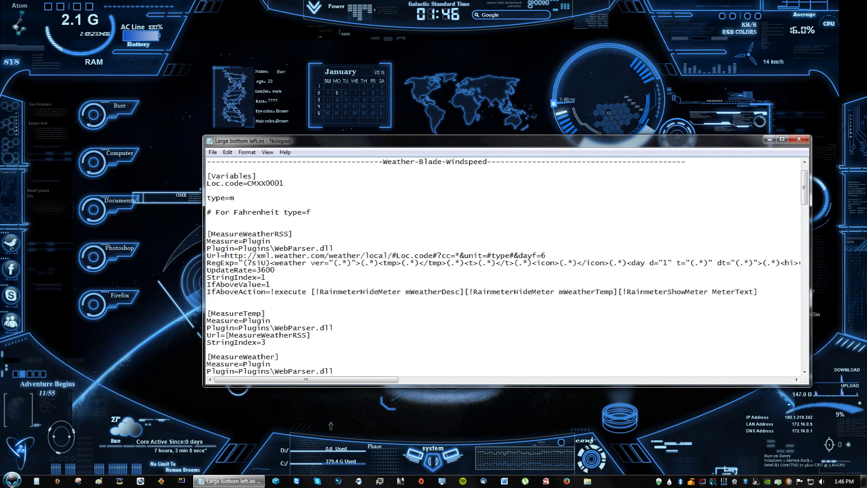
scroll(504, 266, "down", 7)
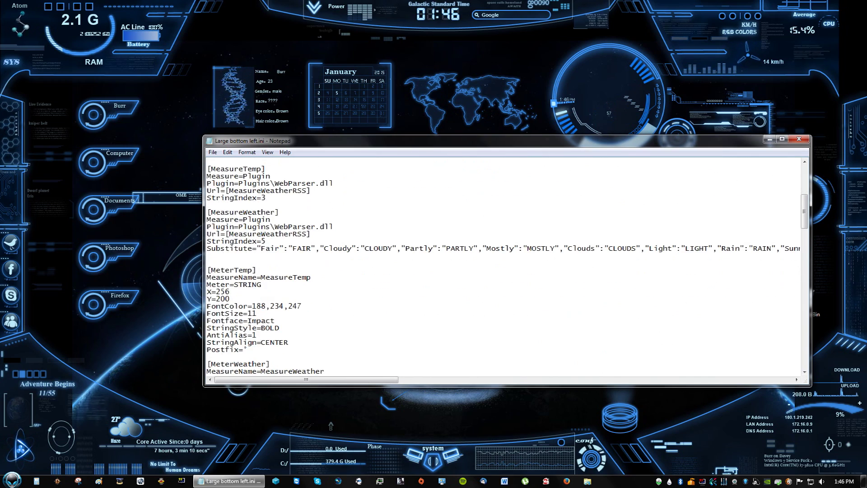
scroll(504, 266, "down", 12)
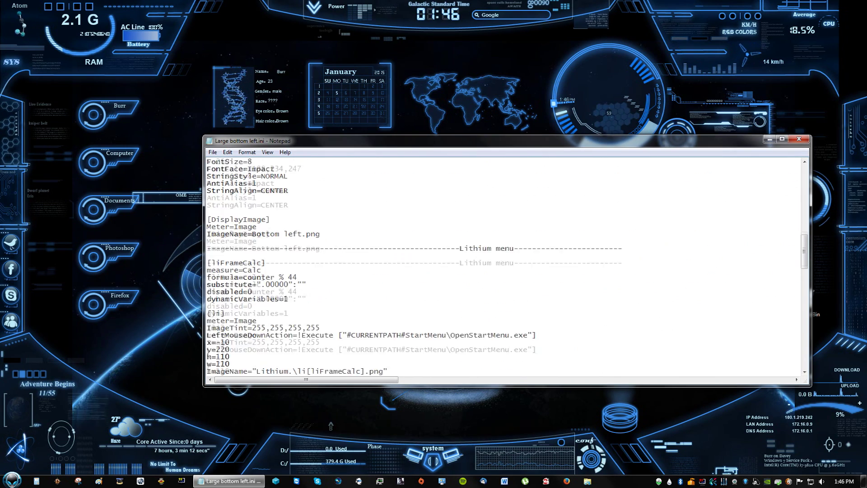
scroll(503, 266, "down", 5)
scroll(504, 267, "up", 3)
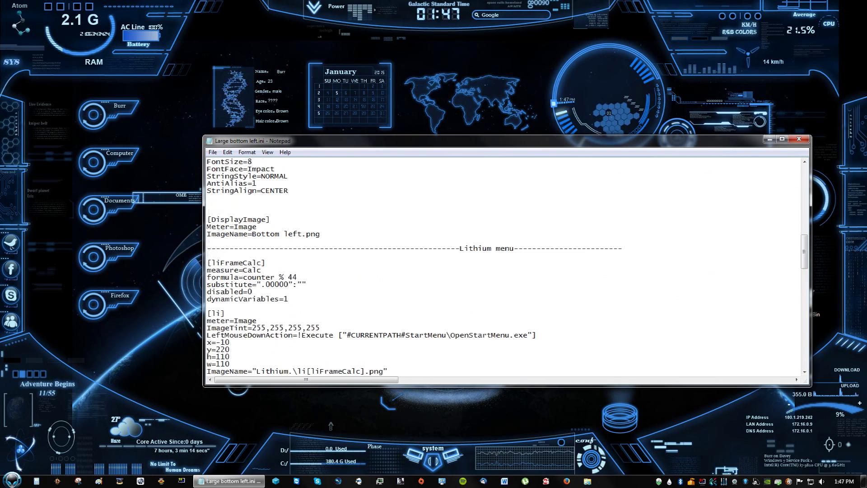
scroll(504, 266, "down", 6)
key("ctrl+Home")
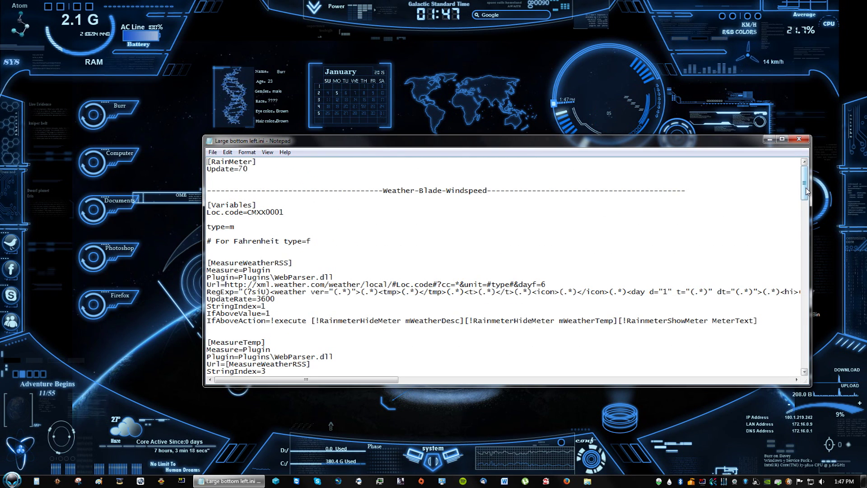
left_click_drag(807, 191, 804, 352)
Step: Close Large bottom left.ini, then open and dismiss the Centonium core skin's menu
left_click(791, 140)
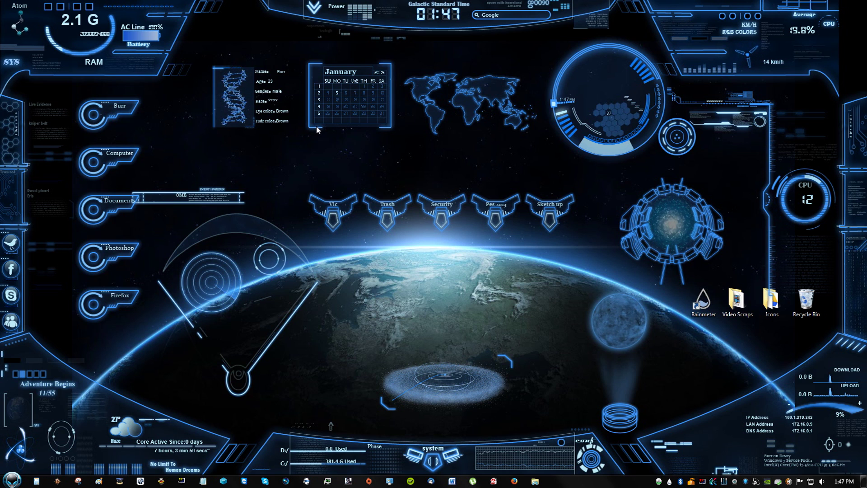
right_click(614, 128)
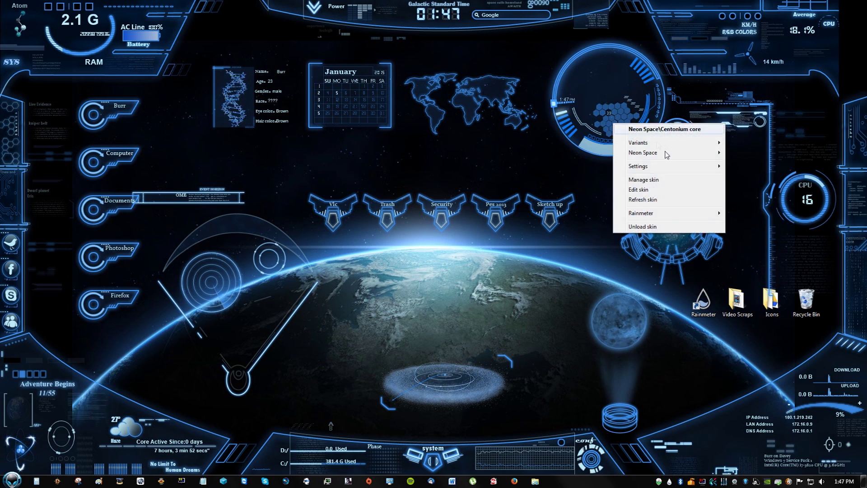
left_click(771, 86)
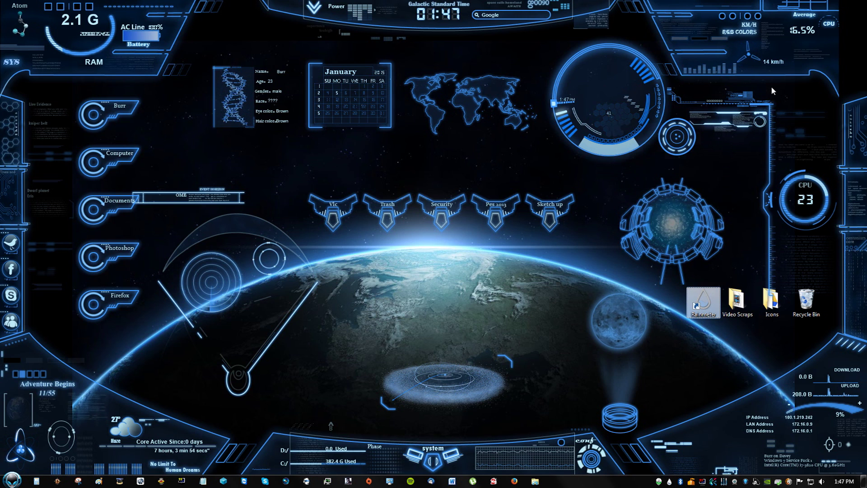